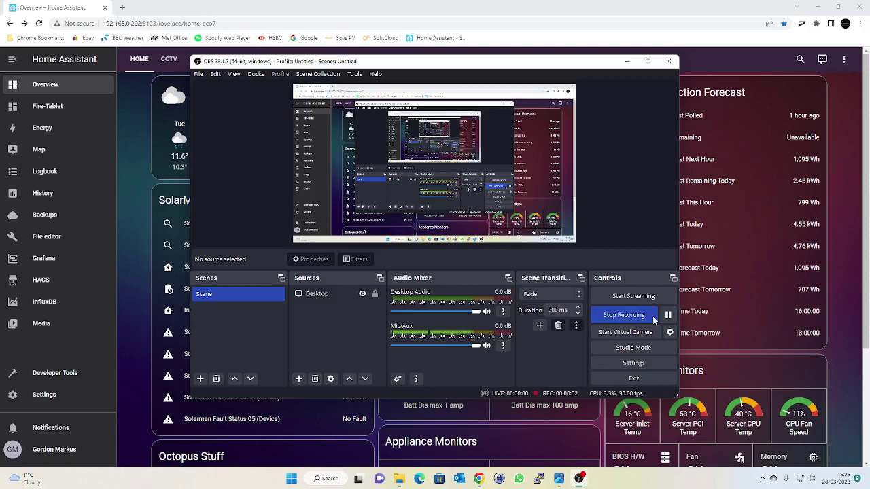
Switch to the photo viewer and show IMG_4386.JPEG, the wired relay module in its junction box.
{"action": "left_click", "coordinate": [627, 62]}
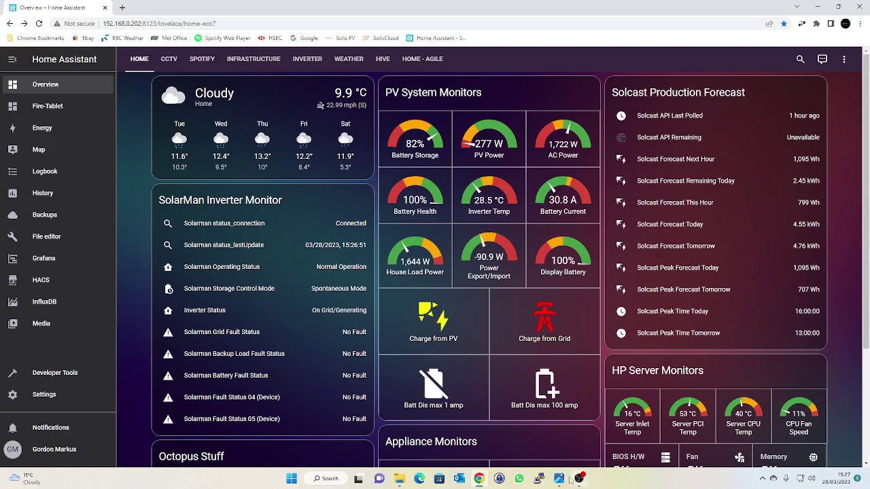
{"action": "left_click", "coordinate": [559, 478]}
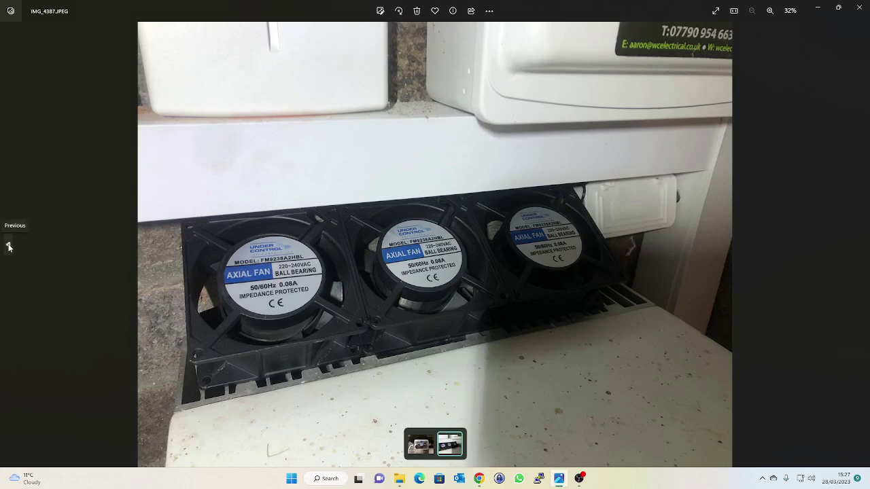
{"action": "left_click", "coordinate": [9, 249]}
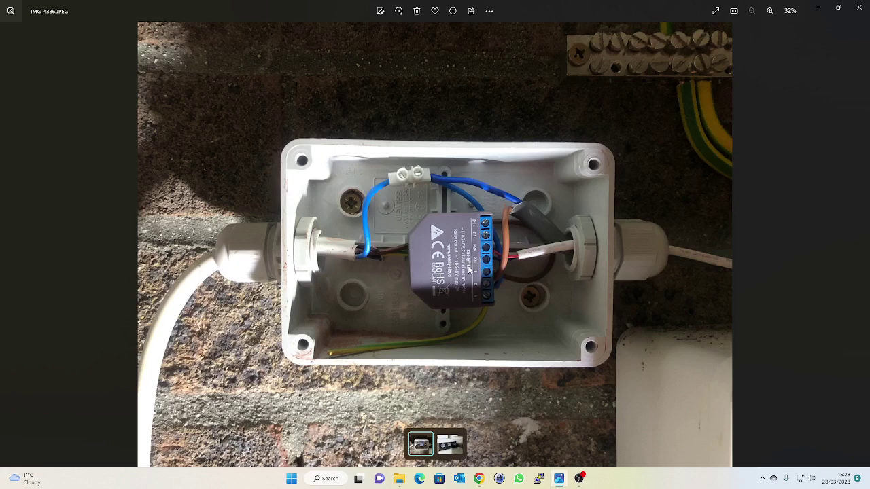
Switch to Home Assistant in the browser and view the Energy dashboard down to its Sources table.
{"action": "mouse_move", "coordinate": [481, 482]}
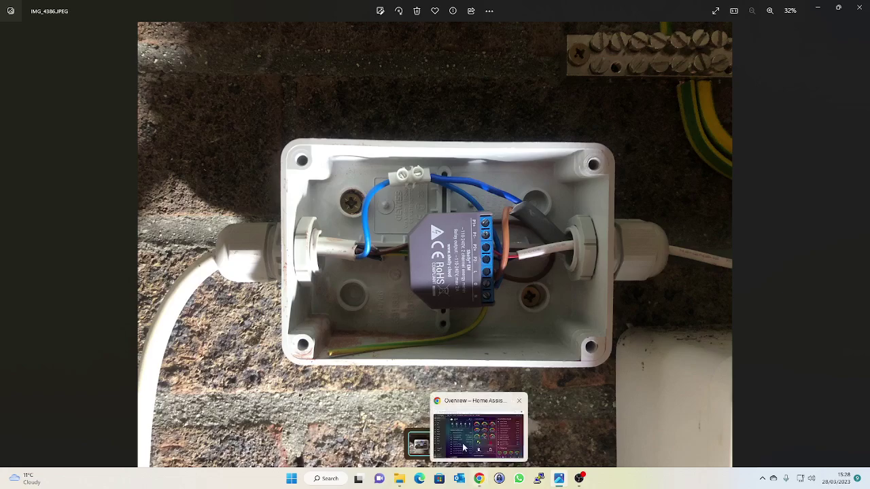
{"action": "left_click", "coordinate": [464, 447]}
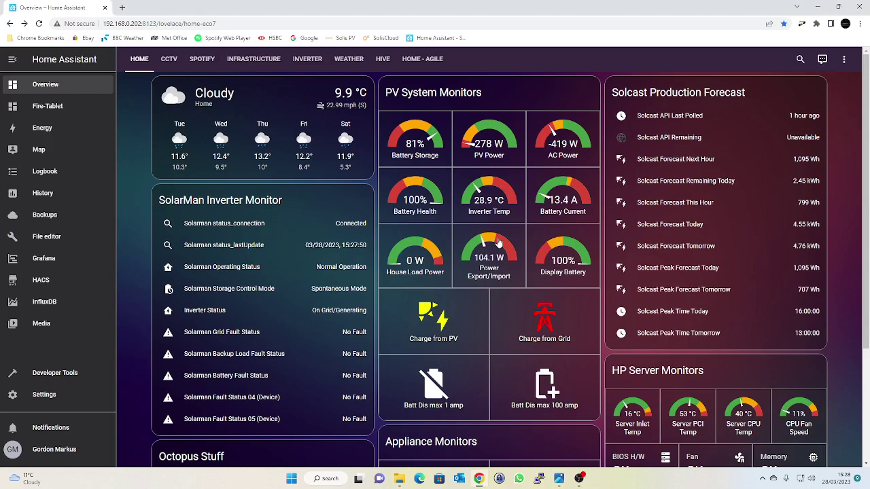
{"action": "left_click", "coordinate": [40, 134]}
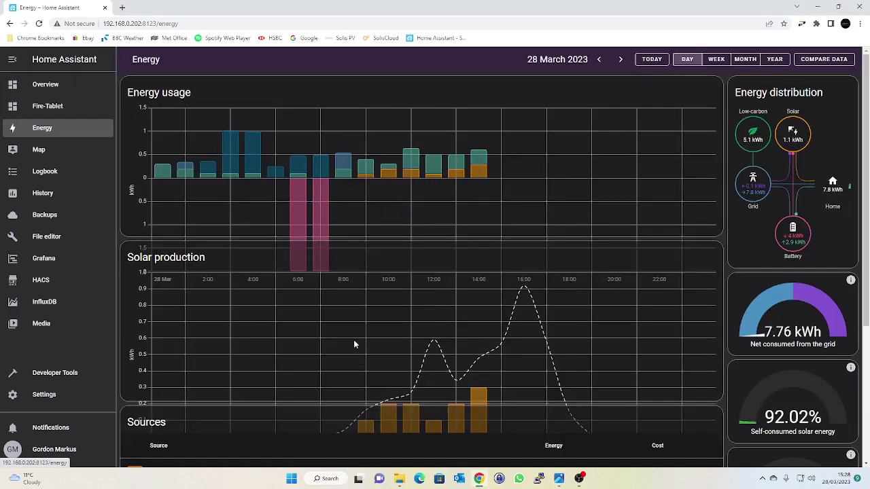
{"action": "scroll", "coordinate": [482, 357], "scroll_direction": "down", "scroll_amount": 5}
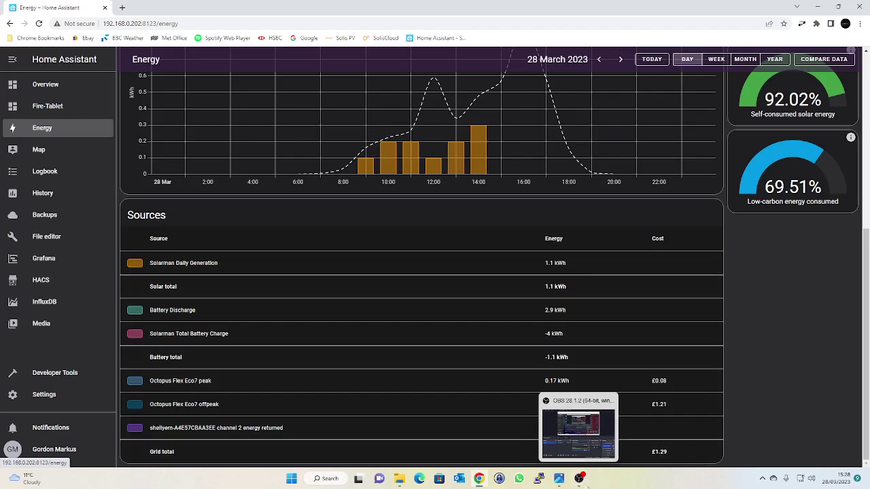
Return to the photo viewer and go through the junction box and axial fan photos.
{"action": "mouse_move", "coordinate": [558, 479]}
{"action": "left_click", "coordinate": [547, 430]}
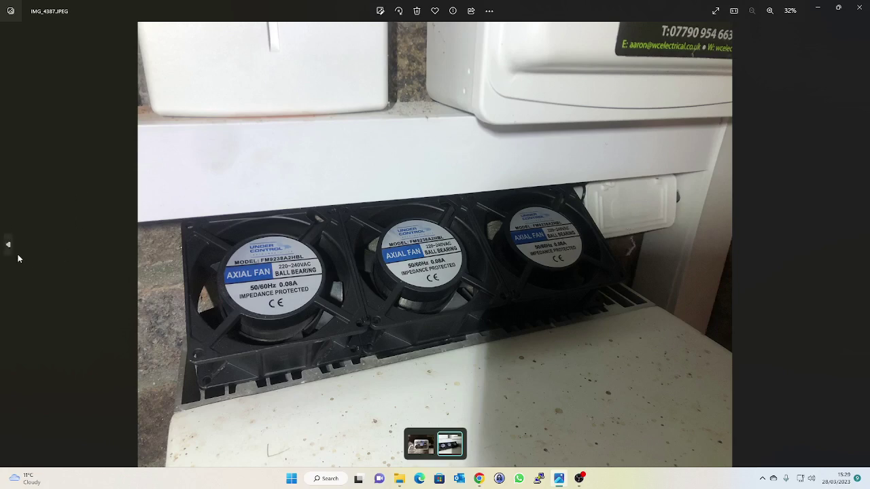
{"action": "left_click", "coordinate": [8, 244]}
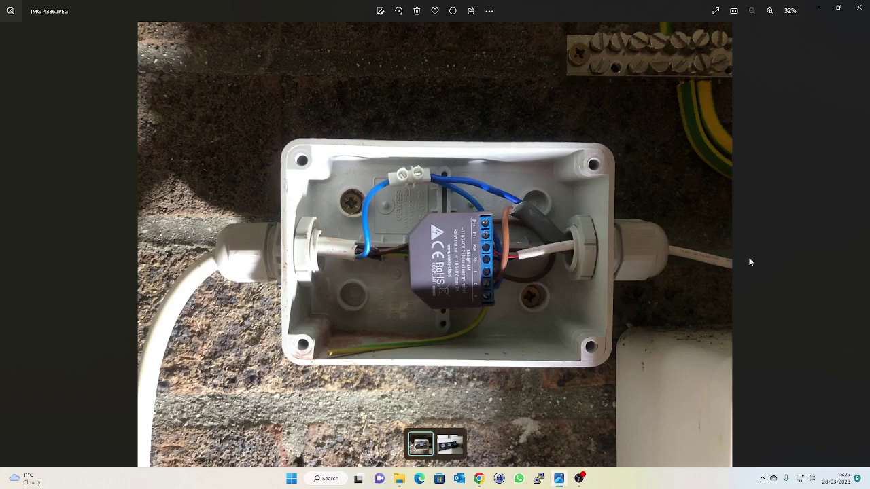
{"action": "left_click", "coordinate": [861, 245]}
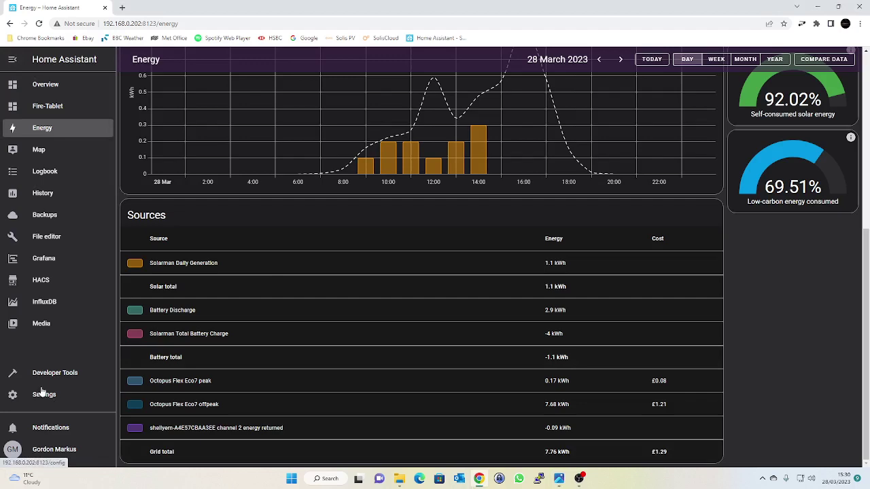
In Home Assistant's Devices & Services settings, search the entities for "shell".
{"action": "left_click", "coordinate": [46, 399]}
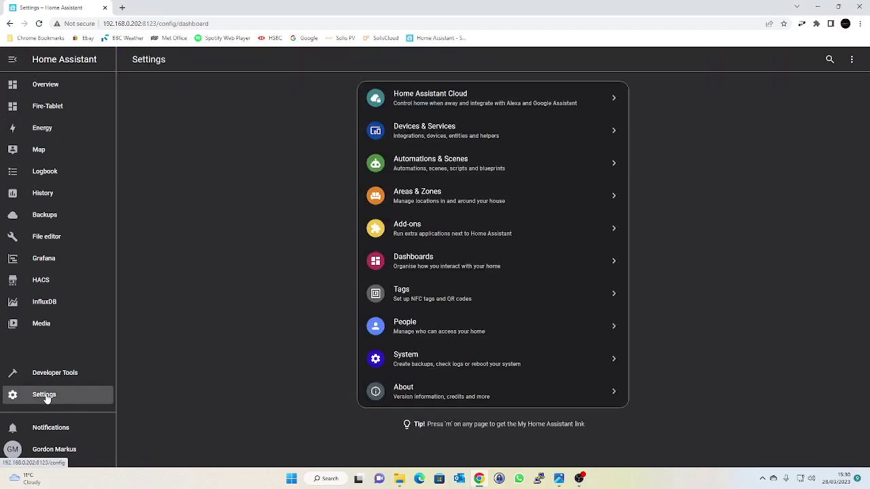
{"action": "left_click", "coordinate": [411, 130]}
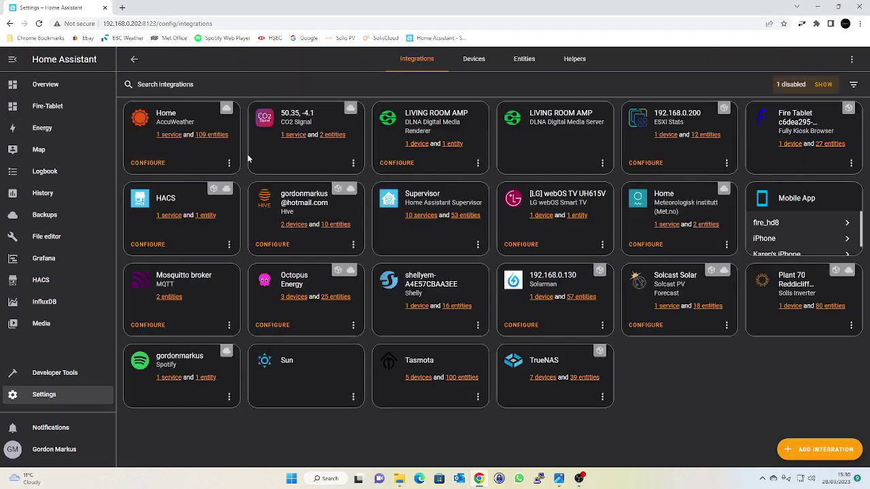
{"action": "left_click", "coordinate": [524, 60]}
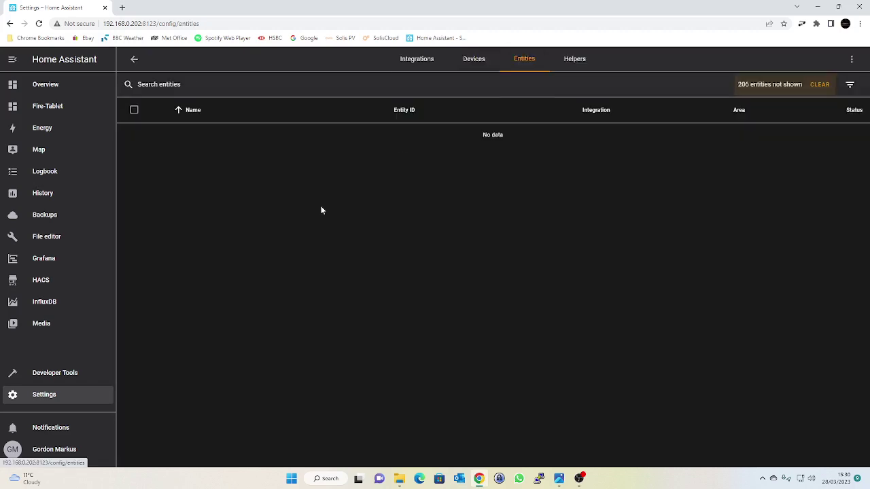
{"action": "left_click", "coordinate": [173, 84]}
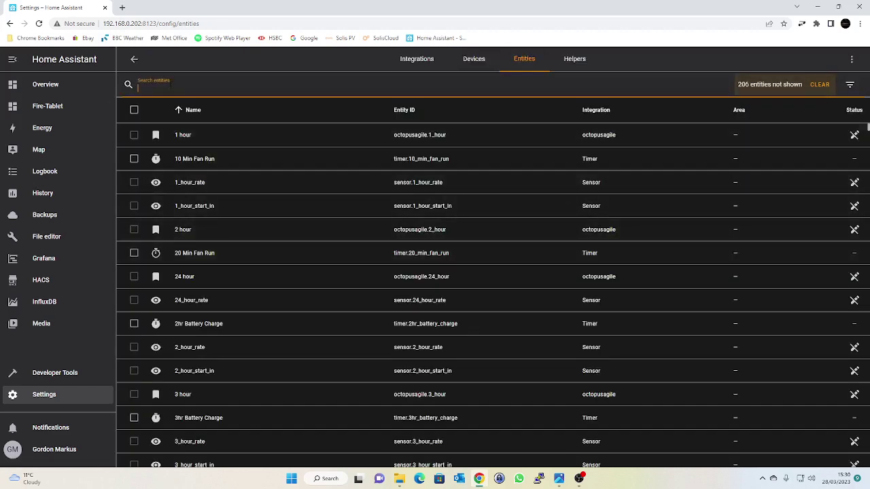
{"action": "type", "text": "shell"}
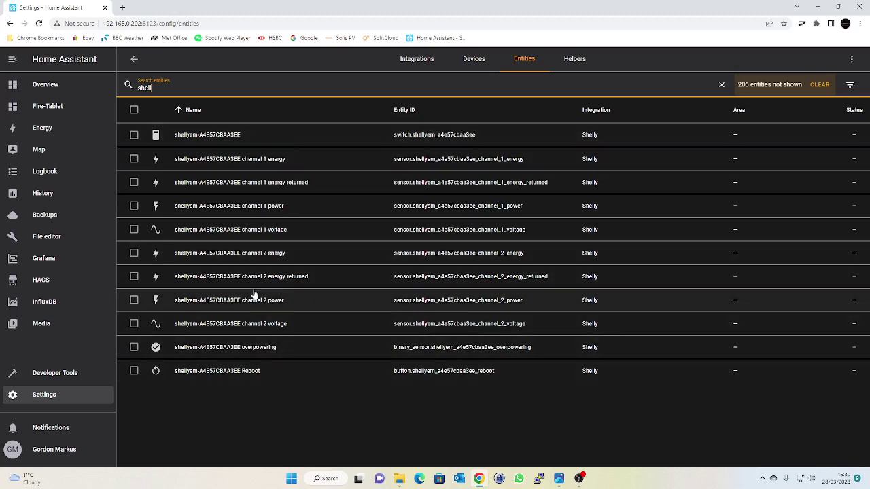
List the current entity states in Developer Tools, filtered by "shell".
{"action": "left_click", "coordinate": [60, 376]}
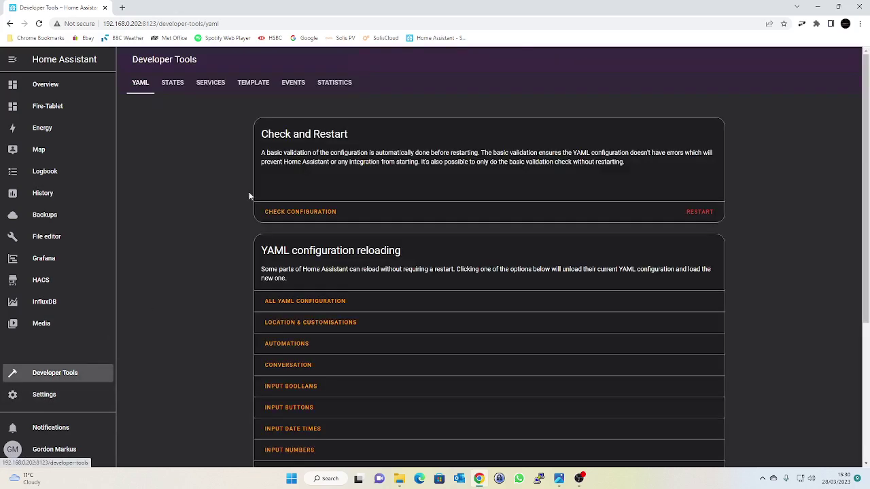
{"action": "left_click", "coordinate": [174, 84]}
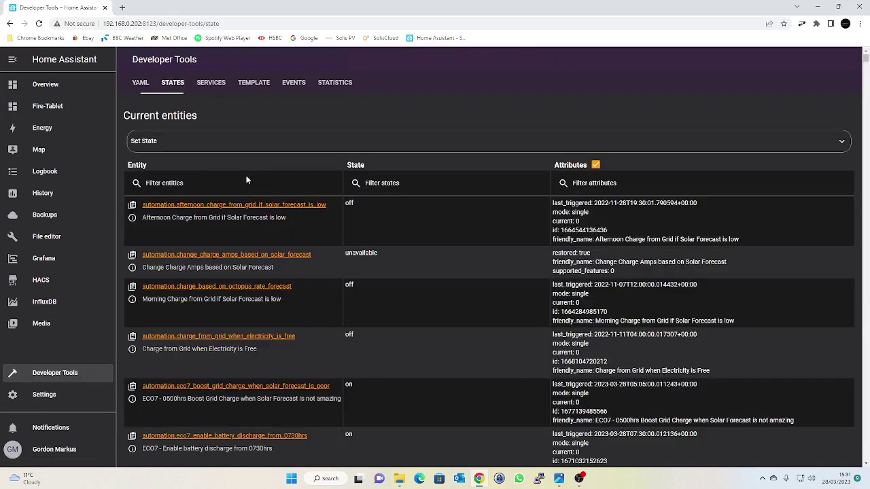
{"action": "left_click", "coordinate": [192, 182]}
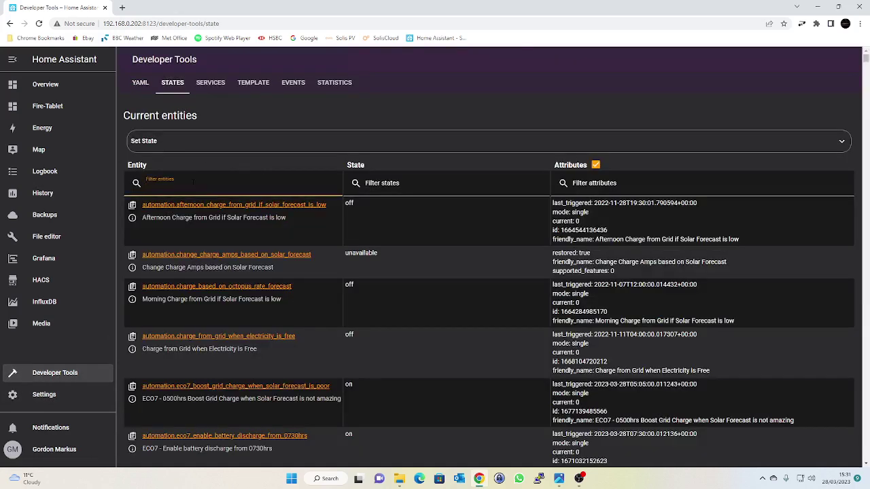
{"action": "type", "text": "shell"}
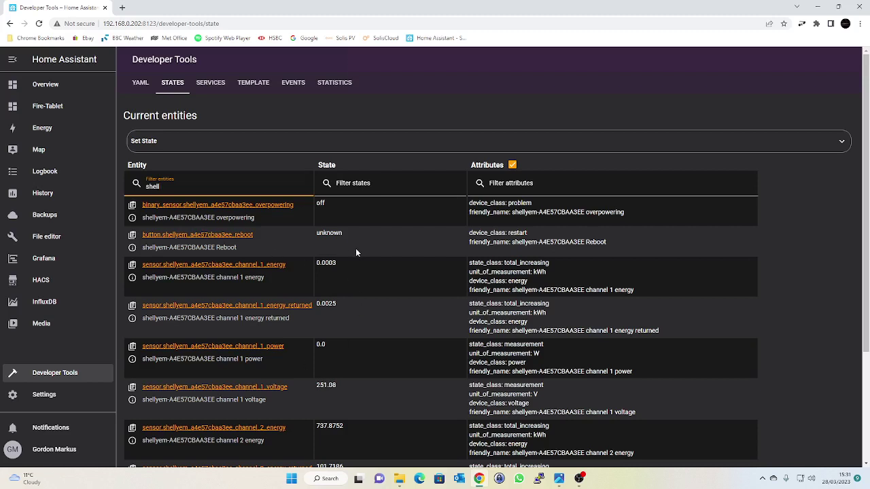
Filter the entity states by "switch", look through the switches and open the state details of the Dishwasher switch.
{"action": "left_click_drag", "start_coordinate": [162, 187], "coordinate": [142, 188]}
{"action": "type", "text": "switcgh"}
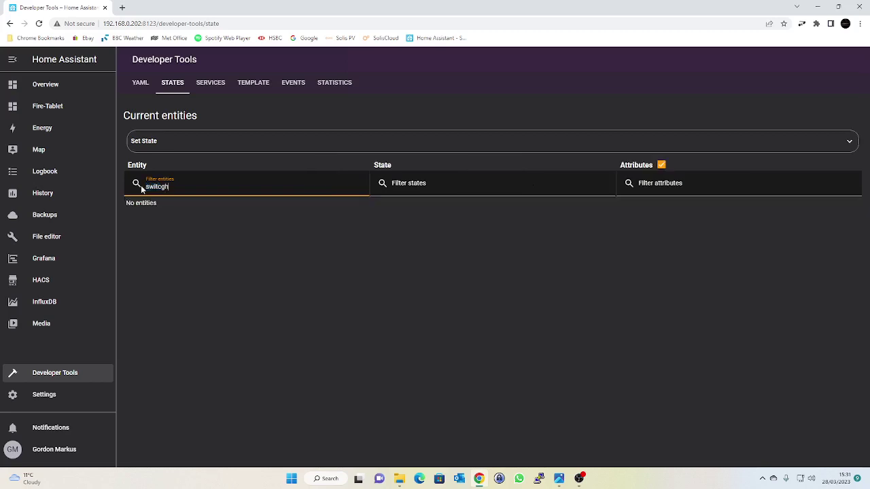
{"action": "key", "text": "BackSpace"}
{"action": "key", "text": "BackSpace"}
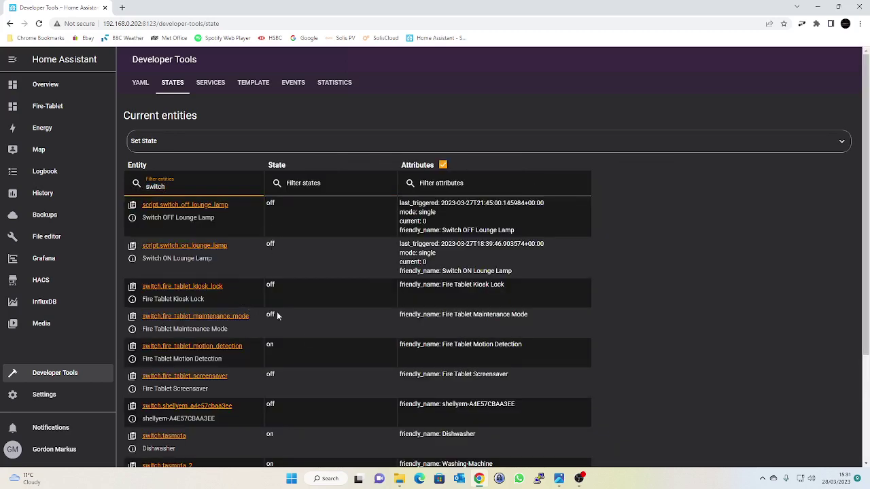
{"action": "scroll", "coordinate": [277, 312], "scroll_direction": "down", "scroll_amount": 3}
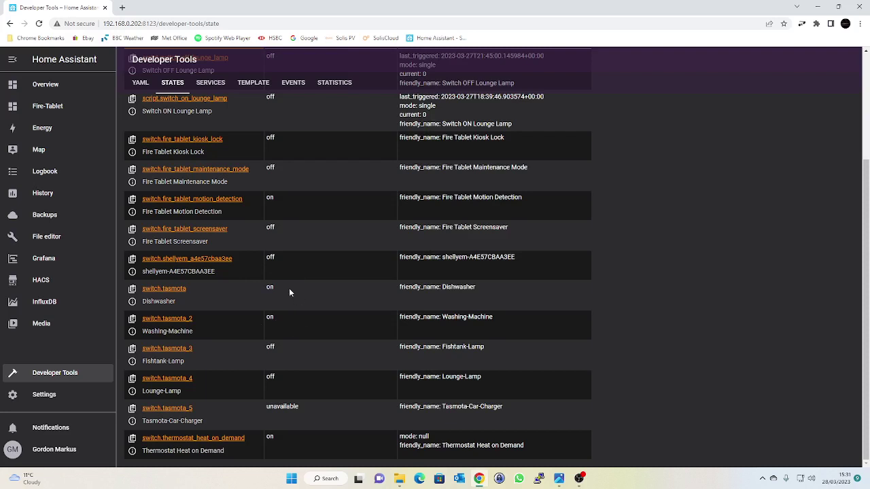
{"action": "scroll", "coordinate": [272, 254], "scroll_direction": "up", "scroll_amount": 1}
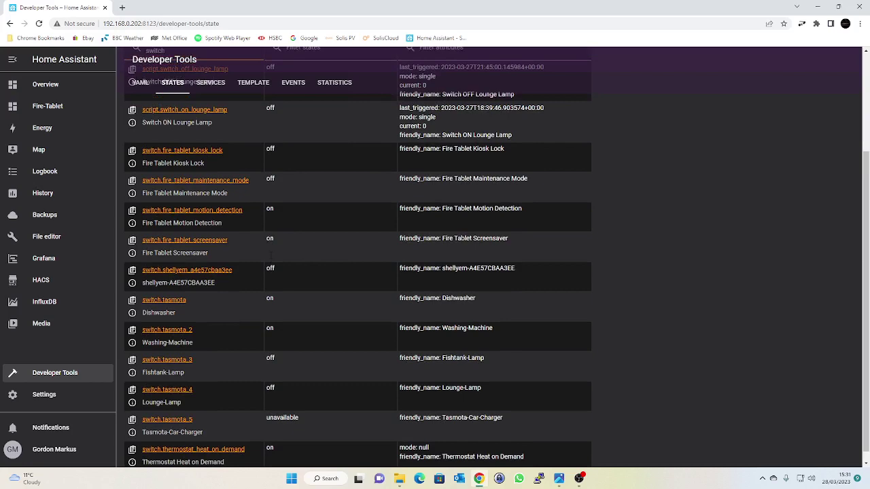
{"action": "scroll", "coordinate": [270, 254], "scroll_direction": "up", "scroll_amount": 4}
{"action": "scroll", "coordinate": [270, 254], "scroll_direction": "down", "scroll_amount": 3}
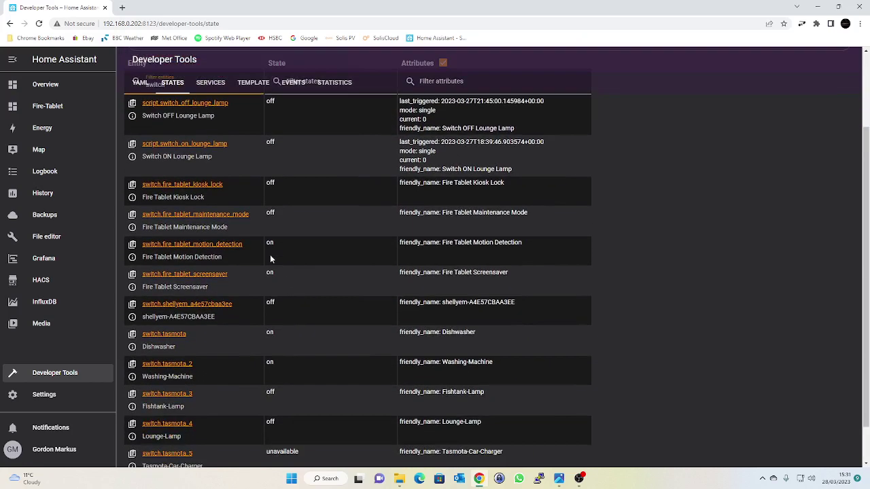
{"action": "left_click", "coordinate": [169, 336]}
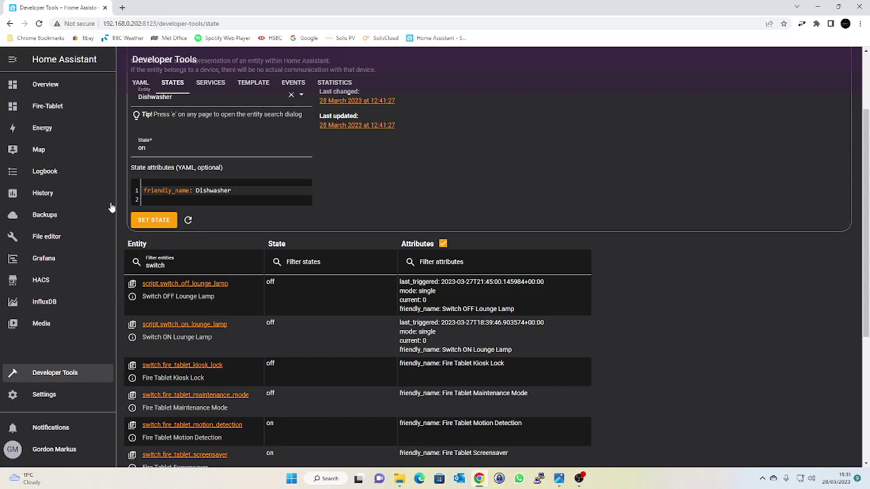
{"action": "scroll", "coordinate": [111, 208], "scroll_direction": "up", "scroll_amount": 2}
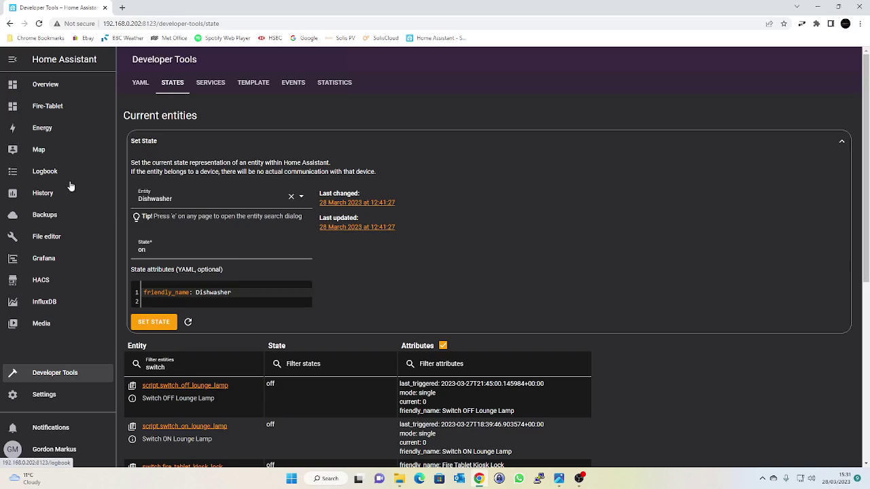
Review the automation "Inverter - Turn ON fans above 37 degrees" and return to the automations list.
{"action": "left_click", "coordinate": [46, 397]}
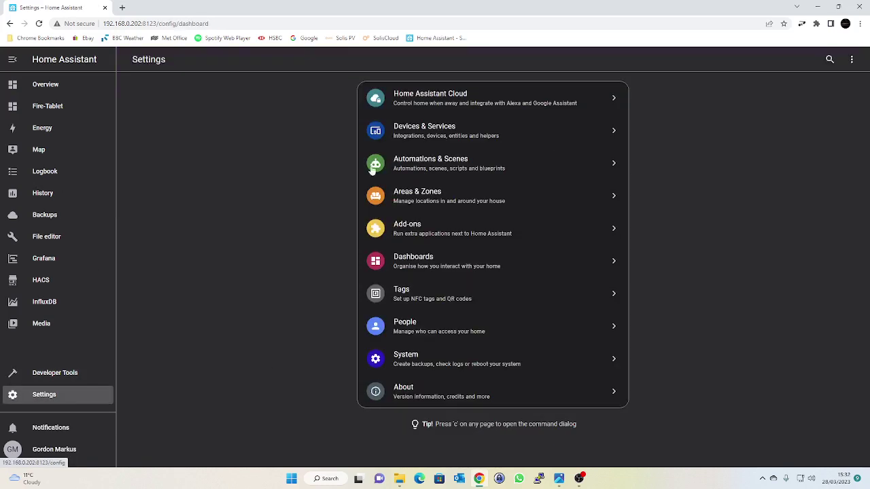
{"action": "left_click", "coordinate": [373, 170]}
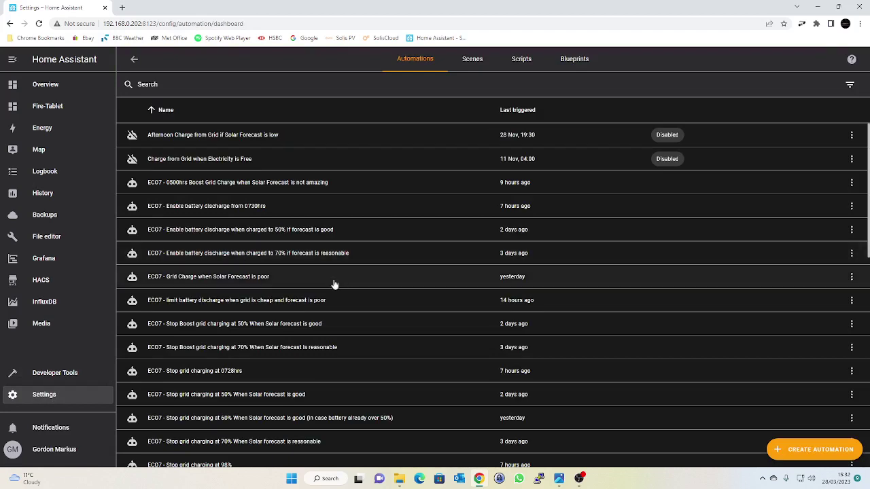
{"action": "scroll", "coordinate": [334, 284], "scroll_direction": "down", "scroll_amount": 5}
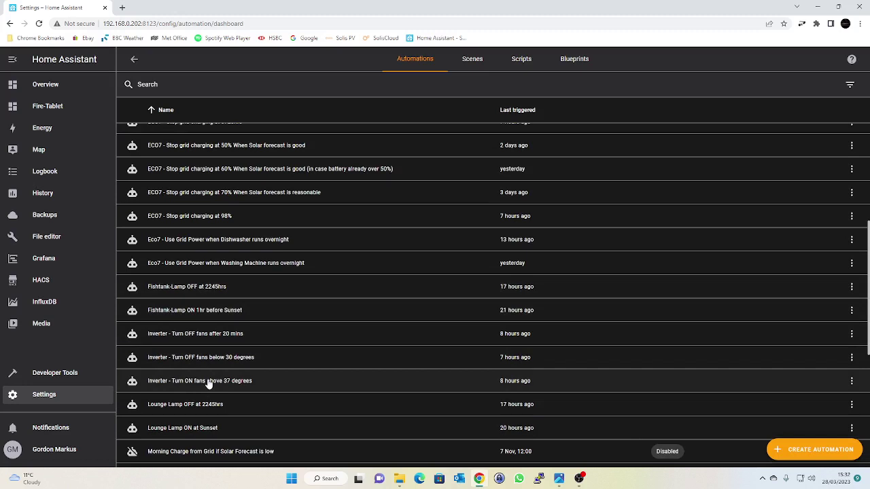
{"action": "left_click", "coordinate": [209, 382]}
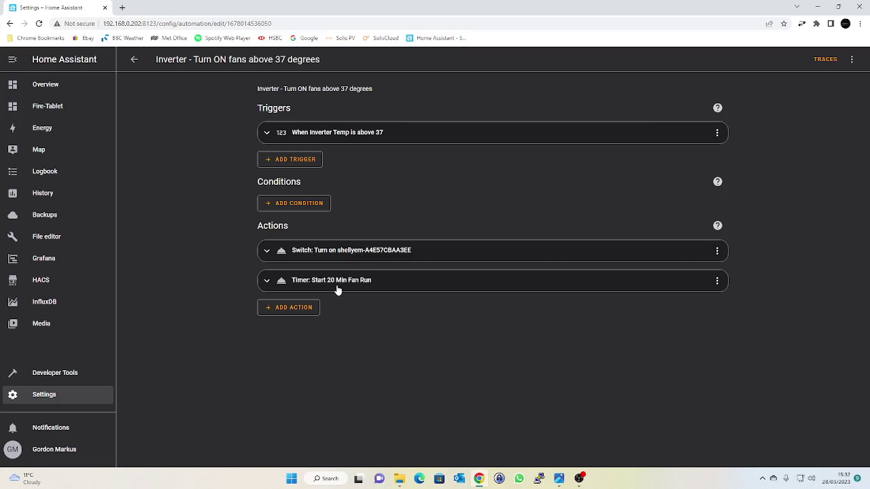
{"action": "left_click", "coordinate": [134, 61]}
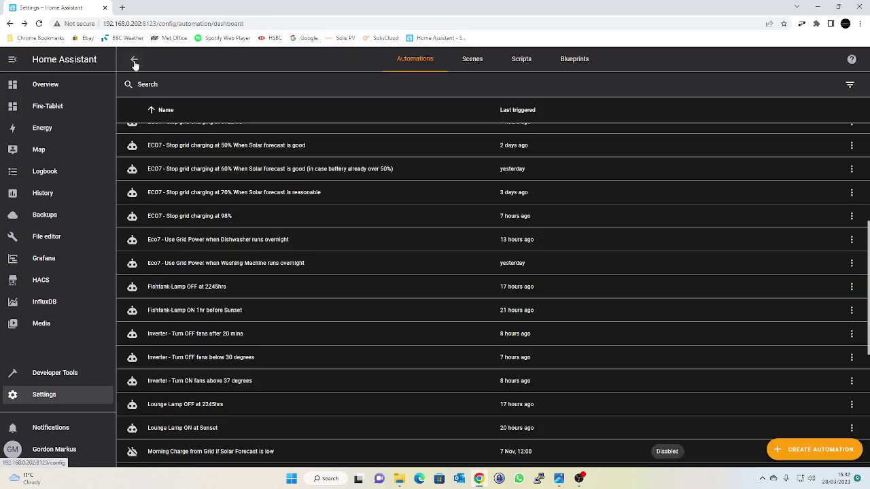
Review the automations "Inverter - Turn OFF fans below 30 degrees" and "Inverter - Turn OFF fans after 20 mins".
{"action": "left_click", "coordinate": [218, 358]}
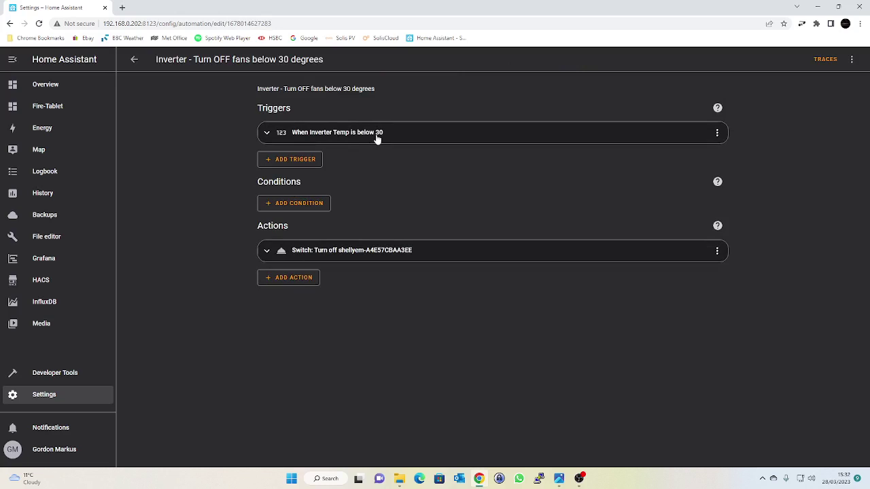
{"action": "left_click", "coordinate": [134, 61]}
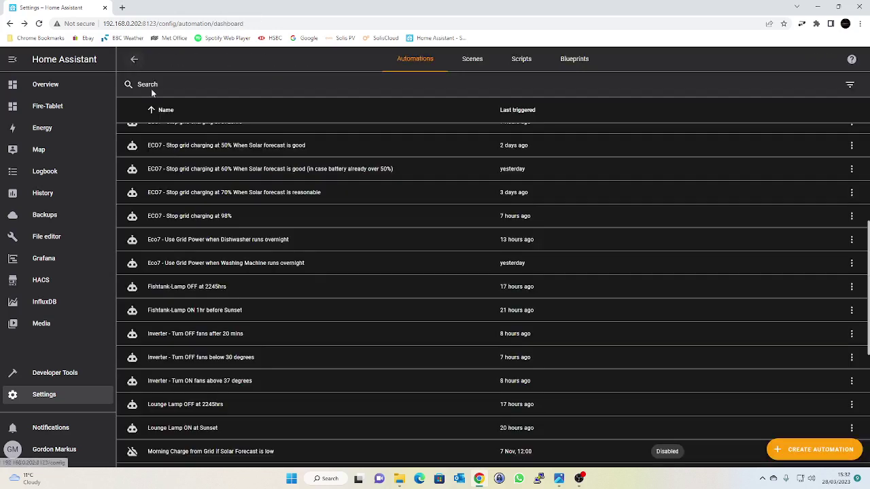
{"action": "left_click", "coordinate": [205, 334]}
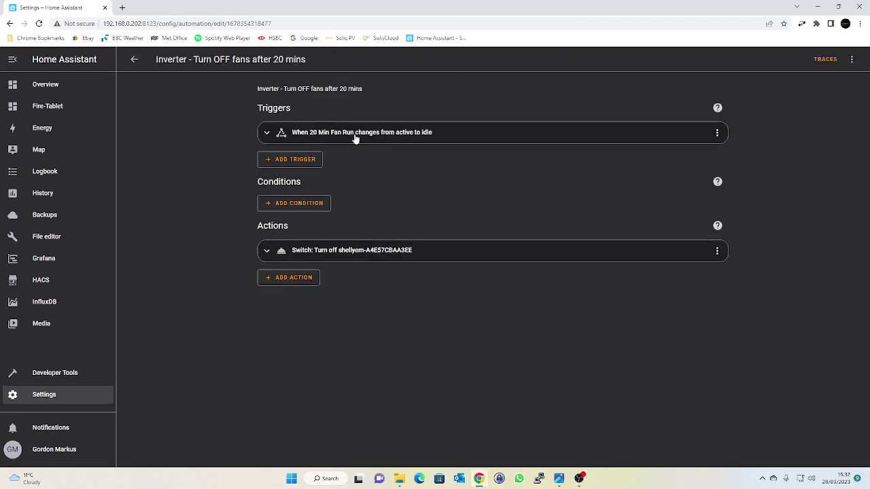
Examine the Inverter Temp history from the Overview dashboard, then switch to OBS.
{"action": "left_click", "coordinate": [52, 85]}
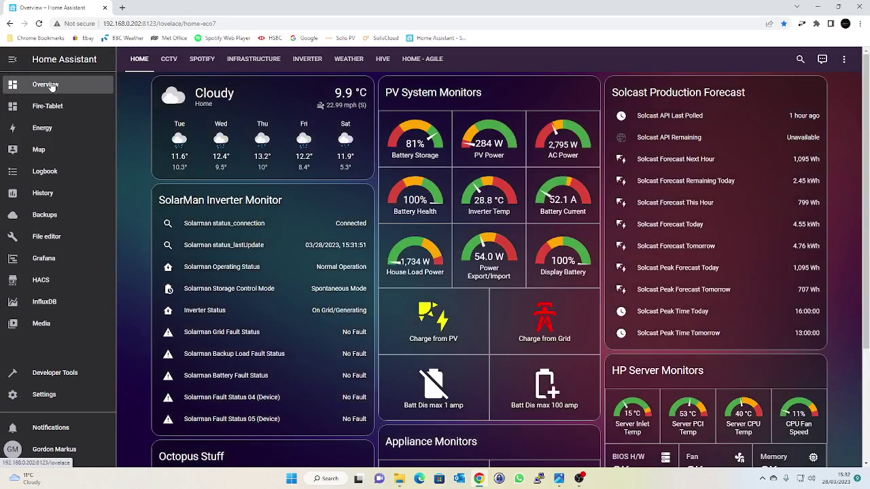
{"action": "left_click", "coordinate": [498, 202]}
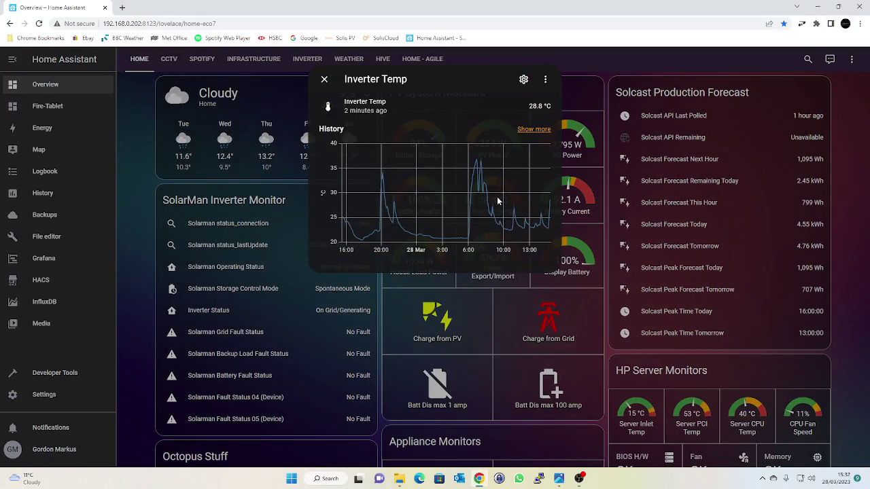
{"action": "mouse_move", "coordinate": [469, 239]}
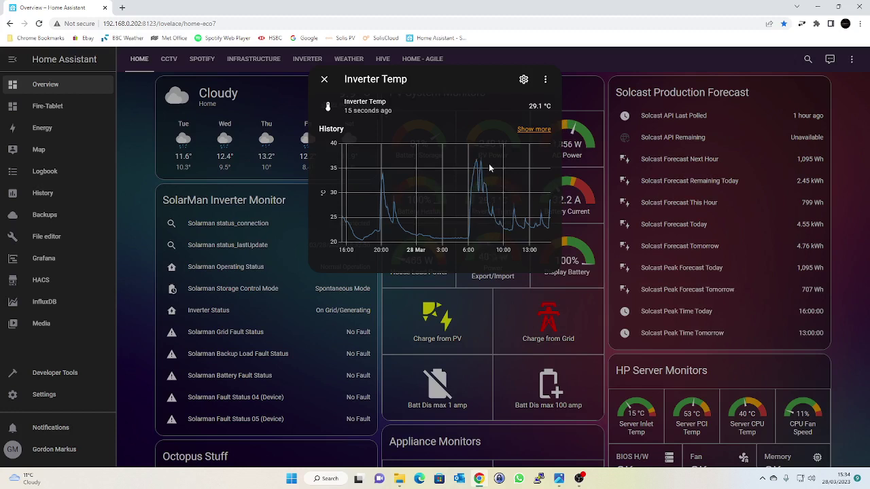
{"action": "mouse_move", "coordinate": [477, 167]}
{"action": "left_click", "coordinate": [580, 479]}
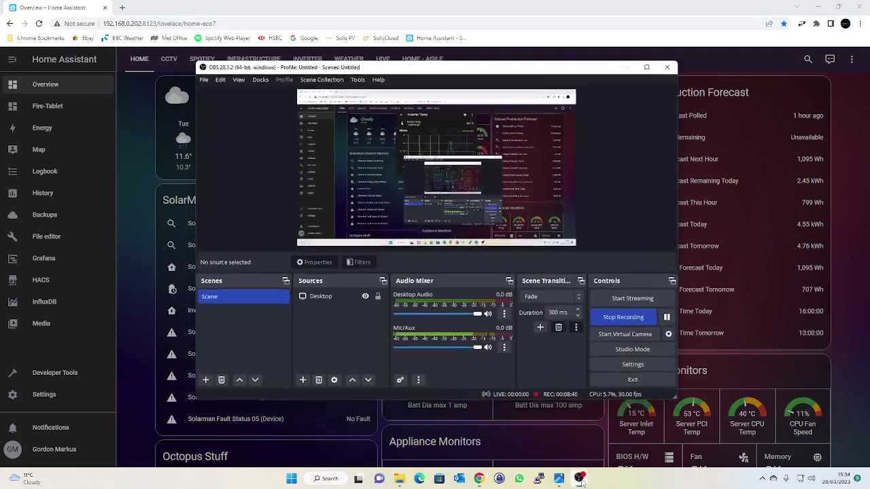